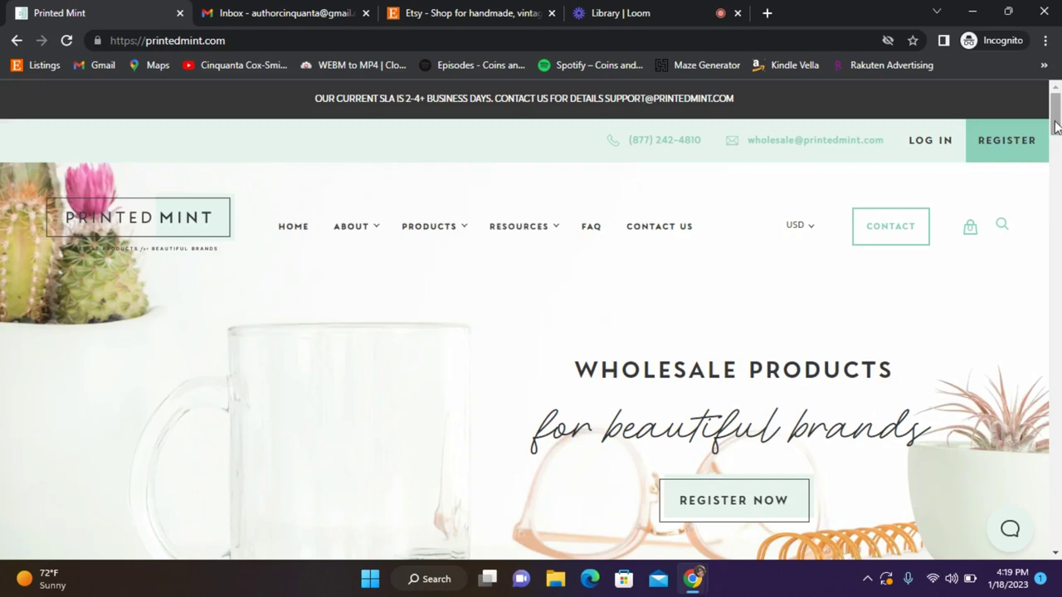
Open the Printed Mint registration form and enter the user's first and last name.
{"action": "left_click_drag", "start_coordinate": [1055, 124], "coordinate": [1057, 173]}
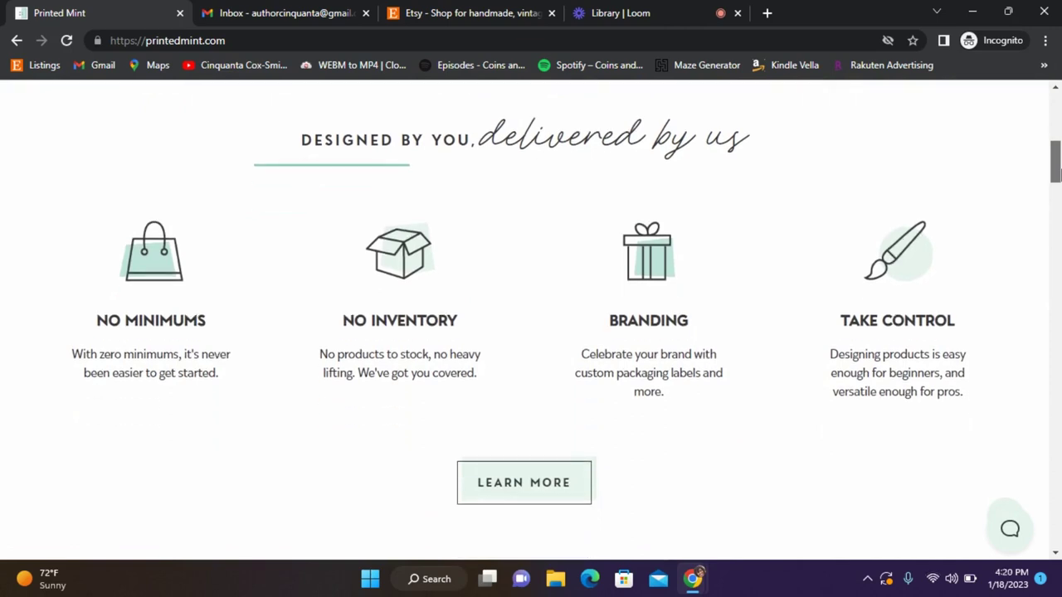
{"action": "left_click_drag", "start_coordinate": [1057, 173], "coordinate": [1057, 316]}
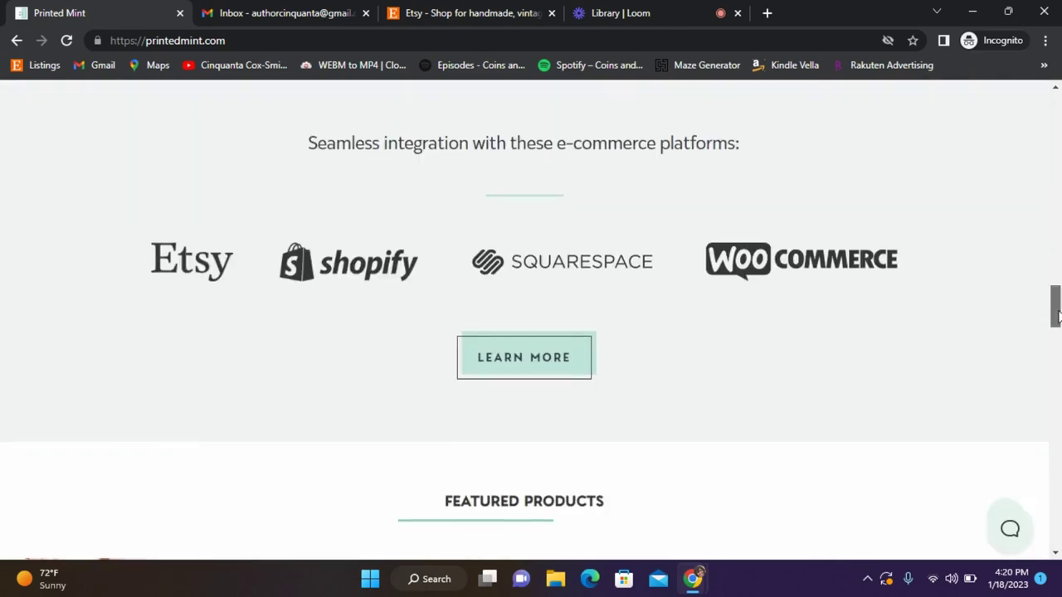
{"action": "left_click_drag", "start_coordinate": [1058, 314], "coordinate": [1057, 121]}
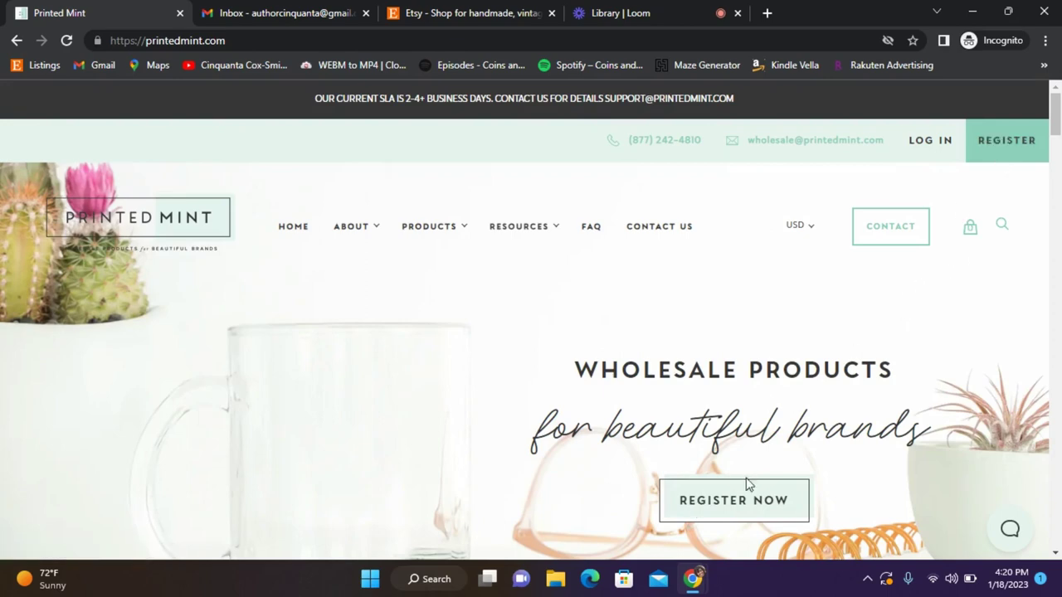
{"action": "left_click", "coordinate": [731, 502]}
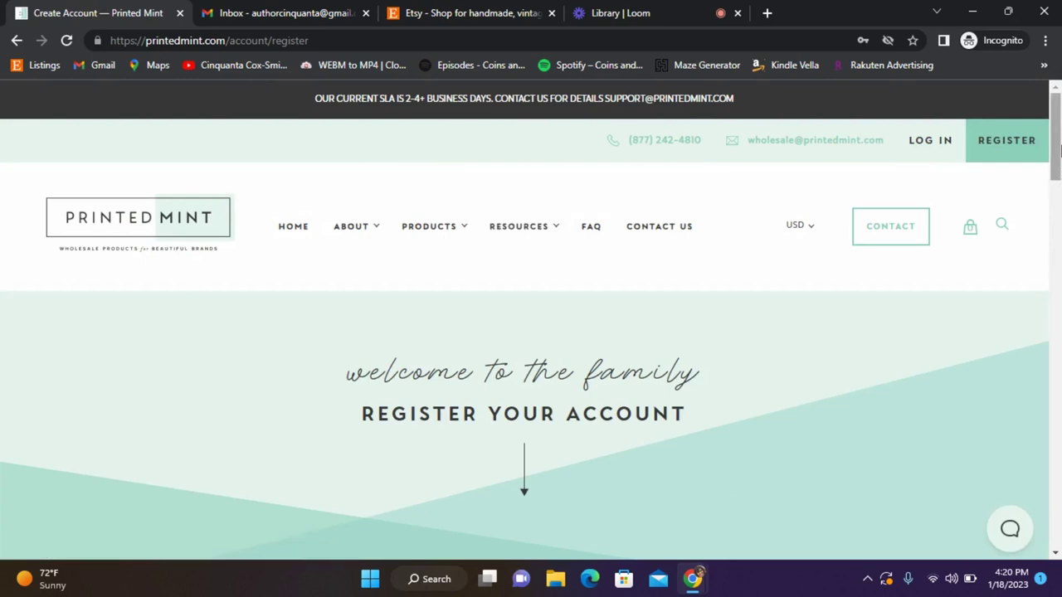
{"action": "scroll", "coordinate": [1058, 148], "scroll_direction": "down", "scroll_amount": 4}
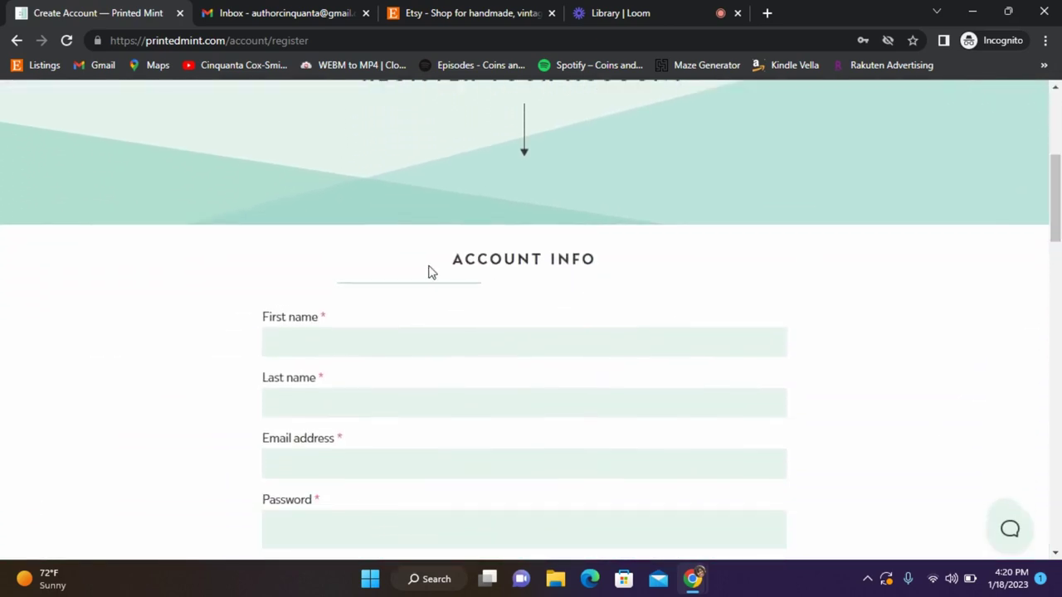
{"action": "left_click", "coordinate": [364, 341]}
{"action": "key", "text": "Tab"}
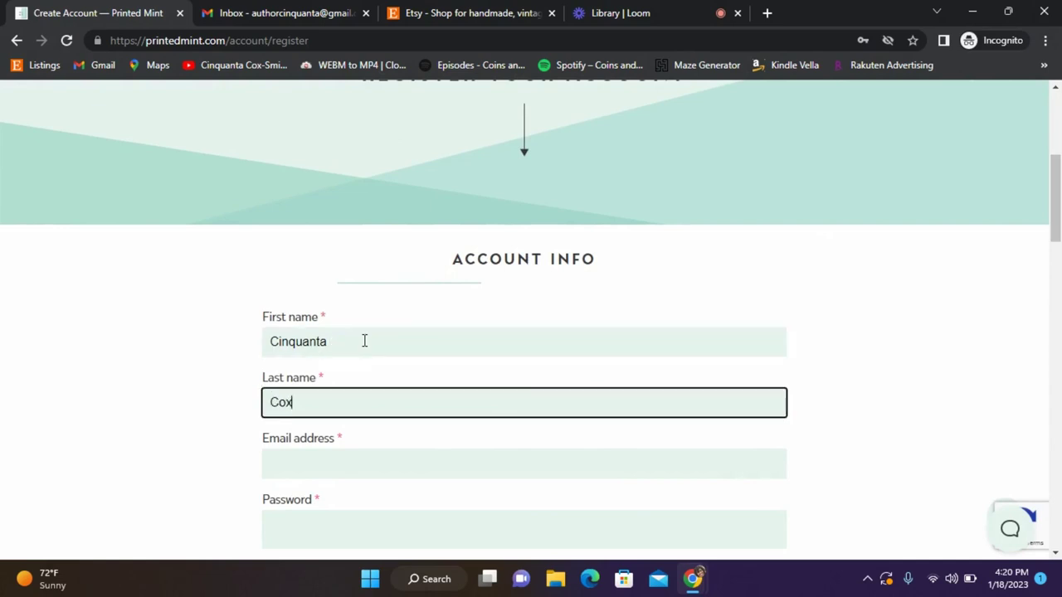
{"action": "key", "text": "Tab"}
{"action": "type", "text": "authorcinquanta"}
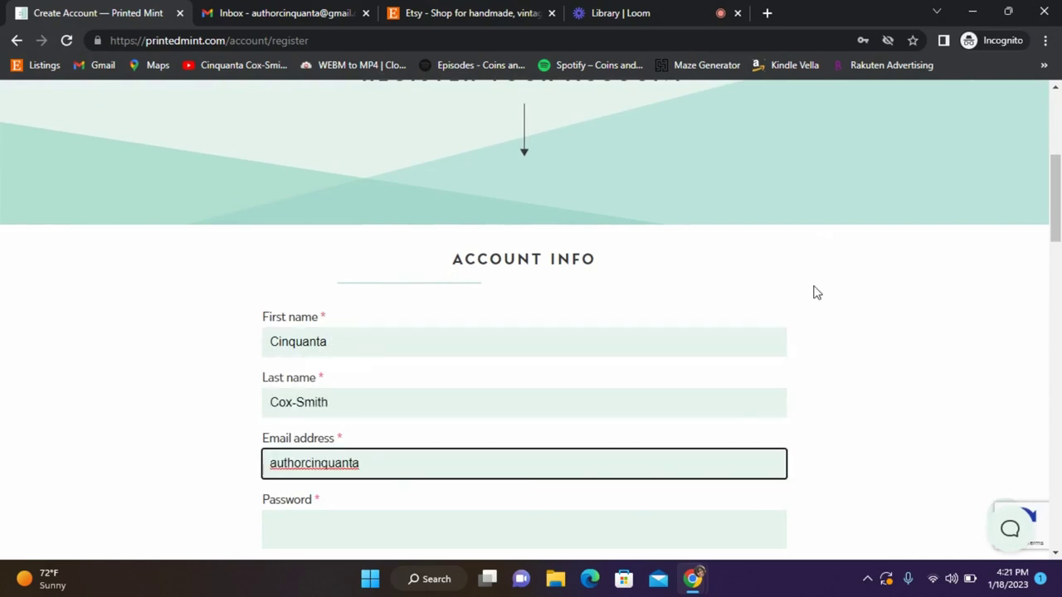
{"action": "left_click_drag", "start_coordinate": [1056, 220], "coordinate": [1058, 319]}
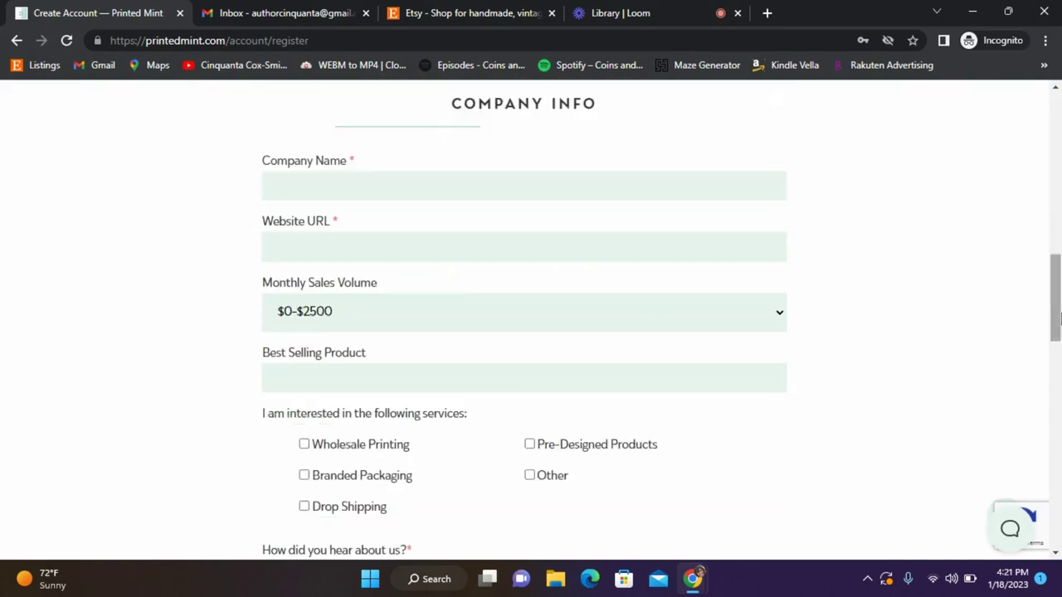
{"action": "left_click", "coordinate": [309, 187]}
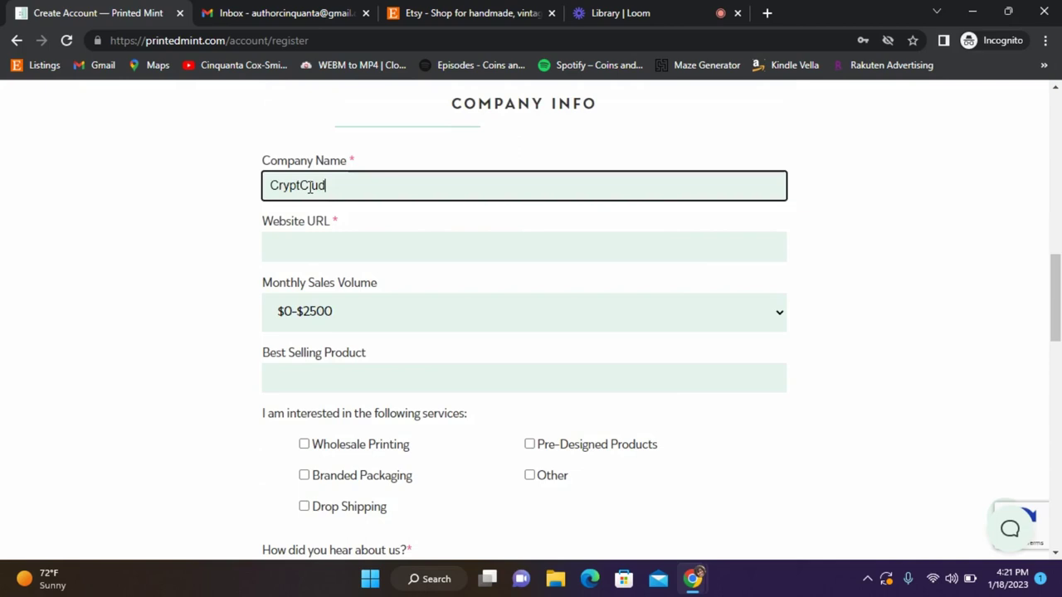
{"action": "left_click", "coordinate": [306, 246]}
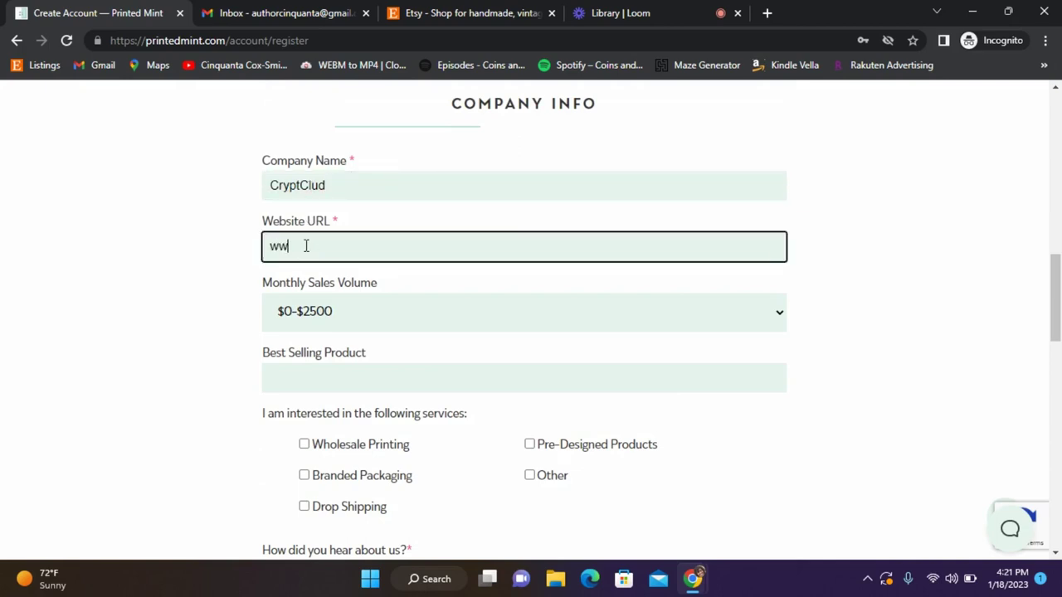
{"action": "type", "text": "www.coinsandconnections.com"}
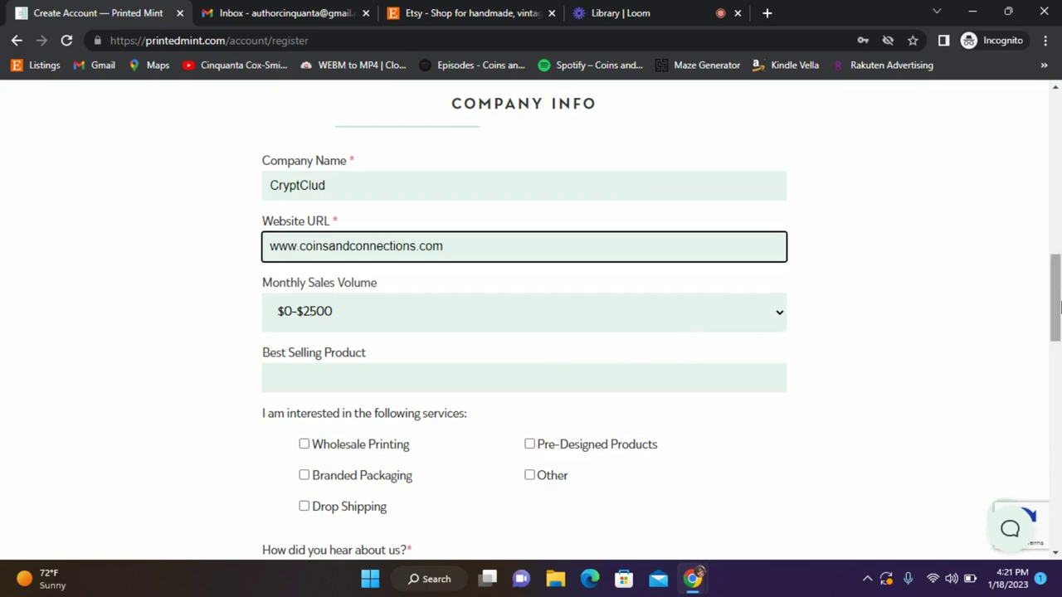
Enter T-shirts as the best-selling product and tick the Branded Packaging service.
{"action": "scroll", "coordinate": [1058, 297], "scroll_direction": "down", "scroll_amount": 1}
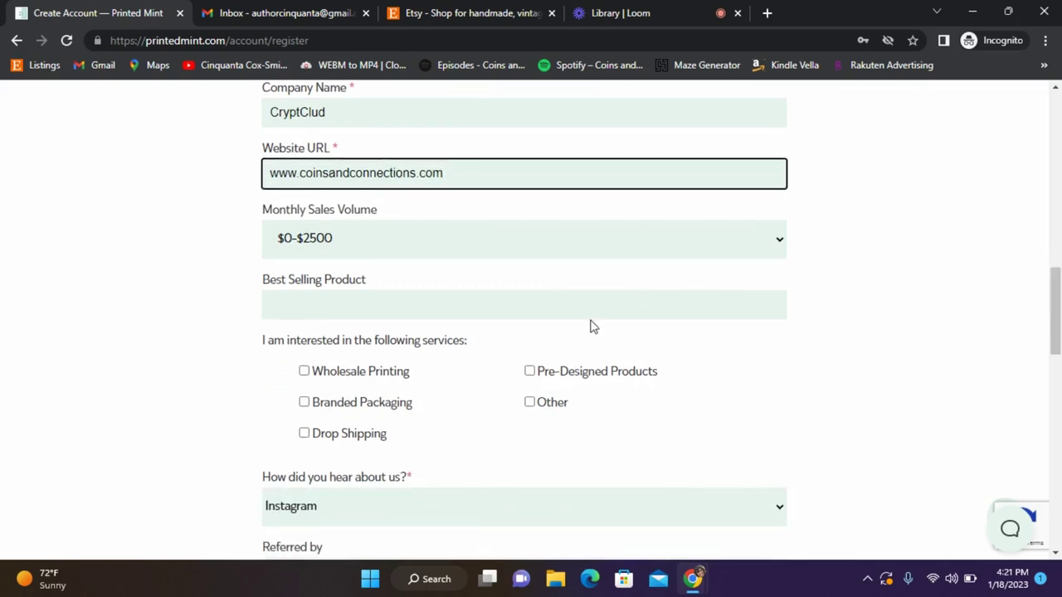
{"action": "left_click", "coordinate": [566, 308]}
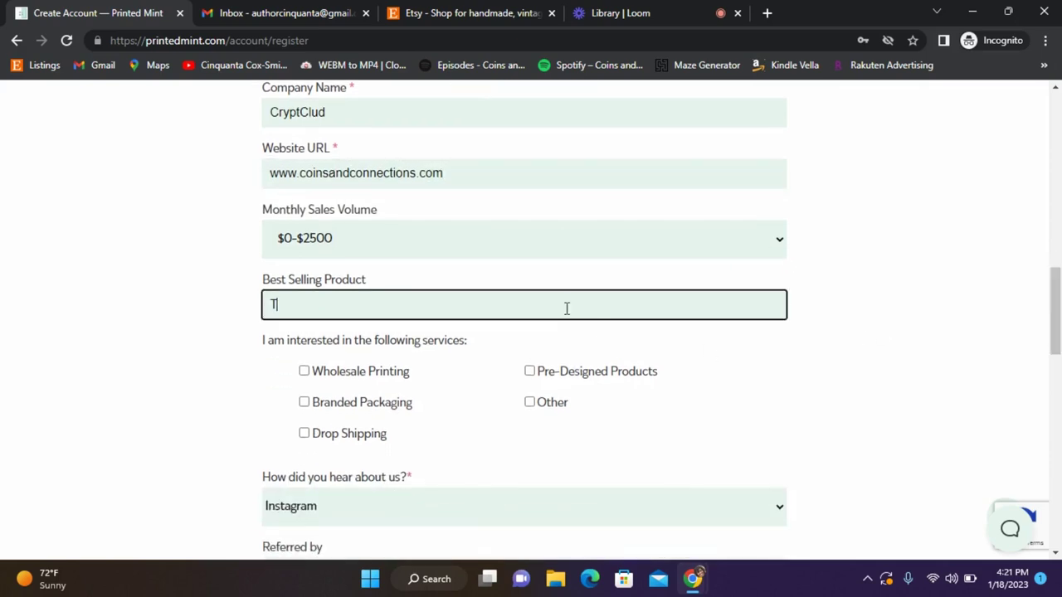
{"action": "type", "text": "T-shirts"}
{"action": "left_click", "coordinate": [304, 403]}
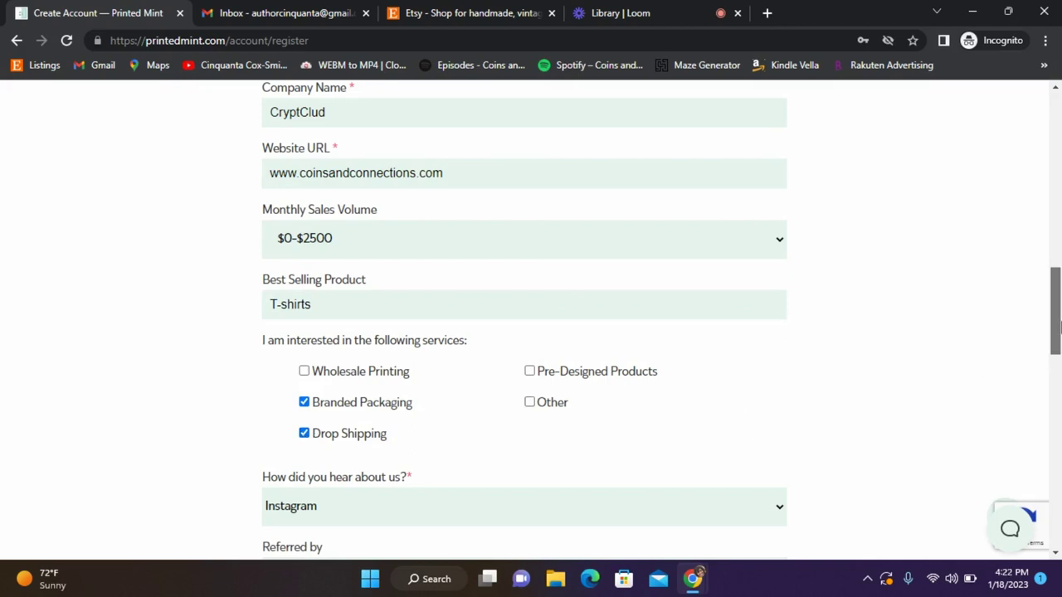
Choose Customer as the referral source, enter the referrer's name, accept the privacy terms and submit.
{"action": "scroll", "coordinate": [1057, 331], "scroll_direction": "down", "scroll_amount": 2}
{"action": "scroll", "coordinate": [1057, 332], "scroll_direction": "down", "scroll_amount": 3}
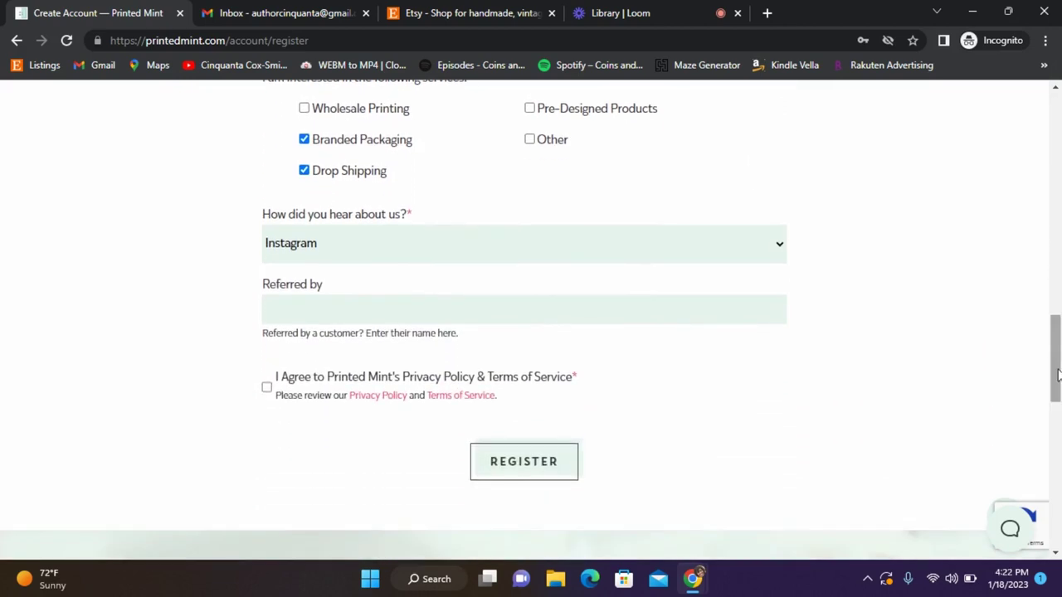
{"action": "left_click", "coordinate": [583, 245]}
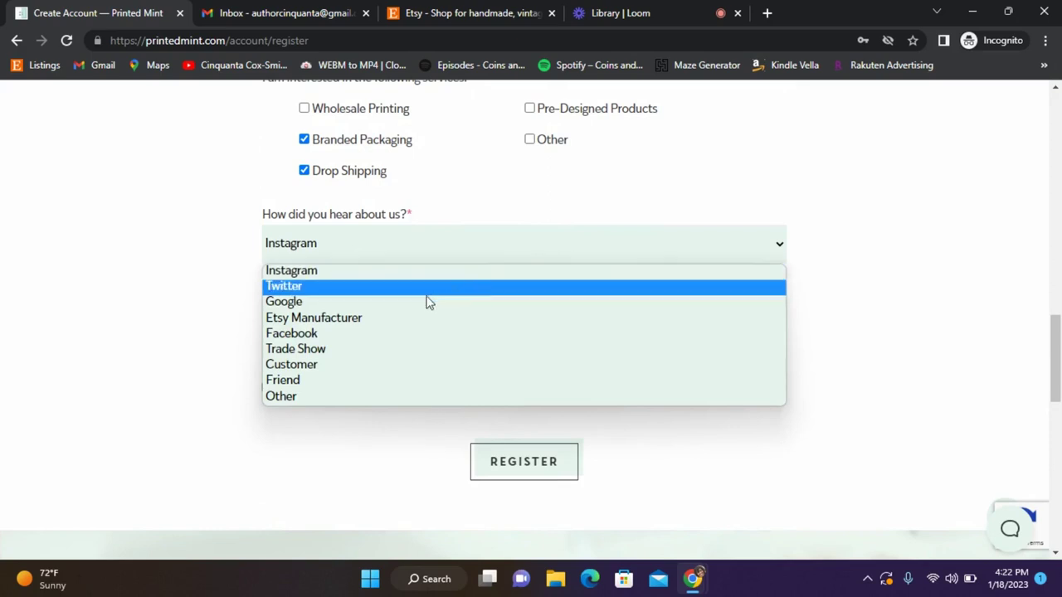
{"action": "left_click", "coordinate": [320, 365]}
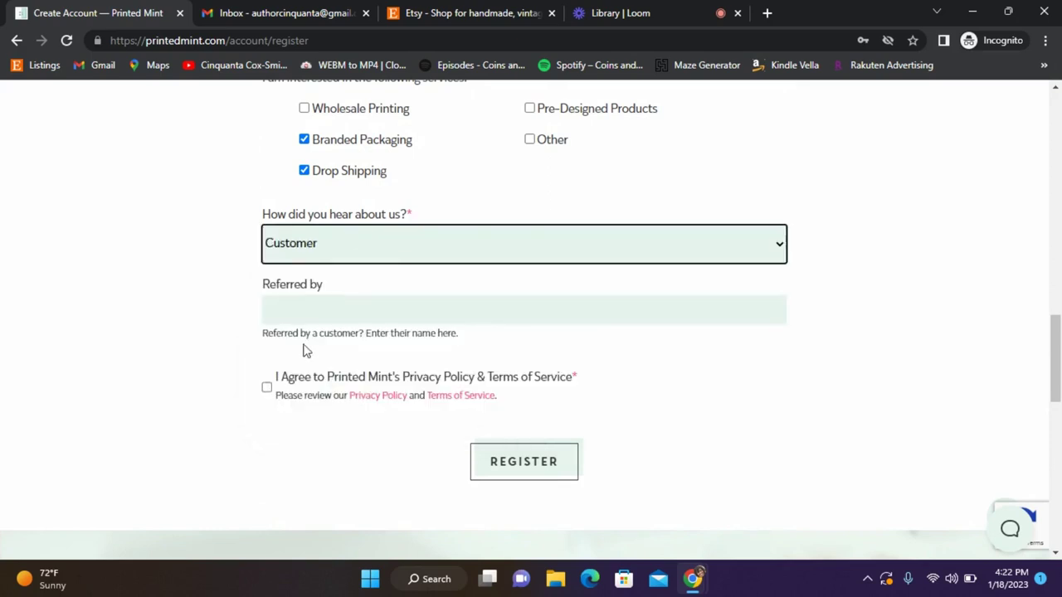
{"action": "left_click", "coordinate": [291, 308]}
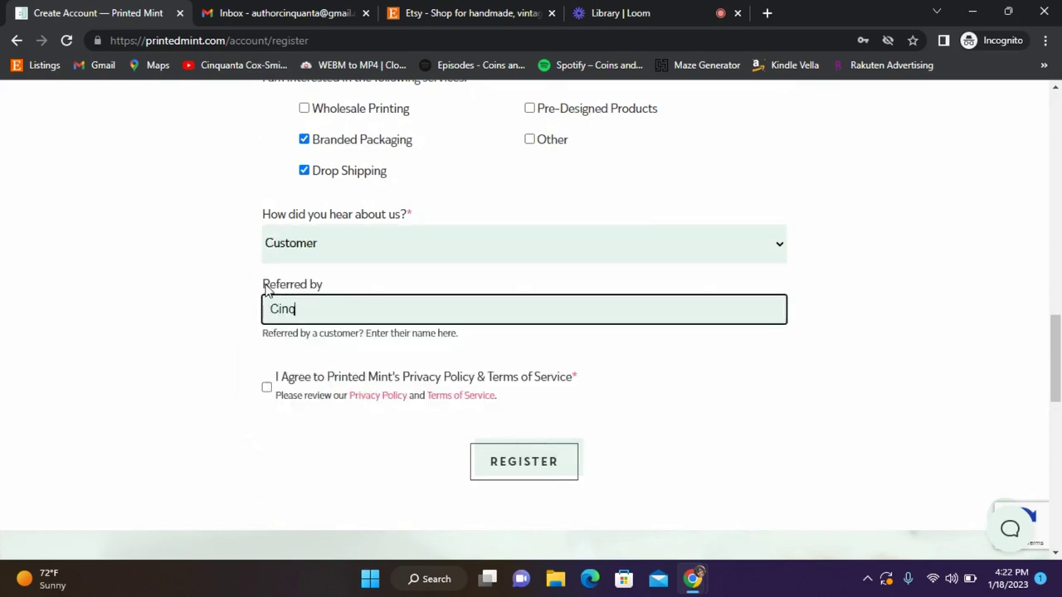
{"action": "left_click", "coordinate": [267, 387]}
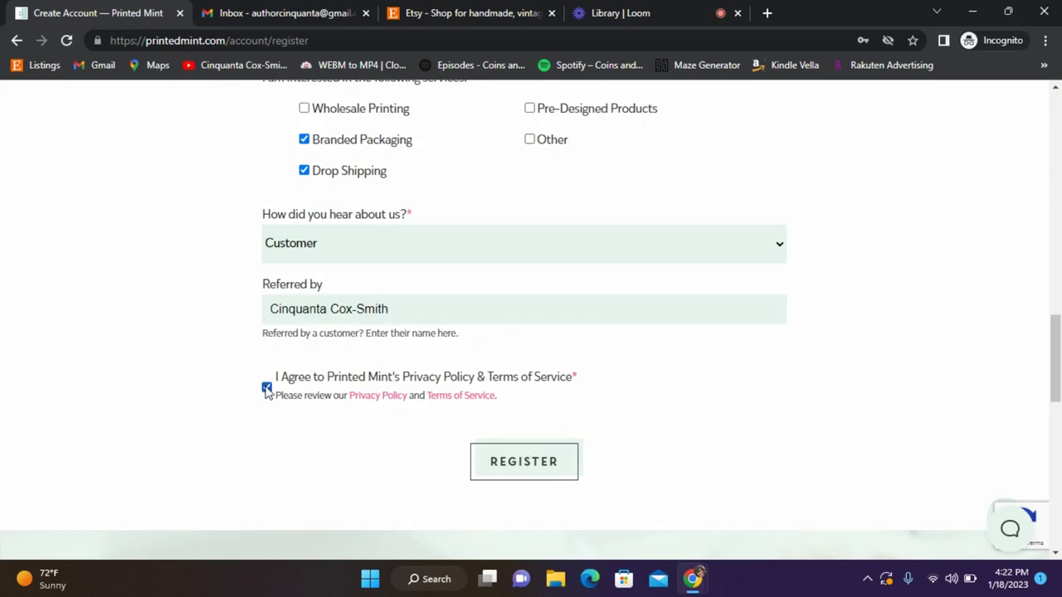
{"action": "left_click", "coordinate": [531, 472]}
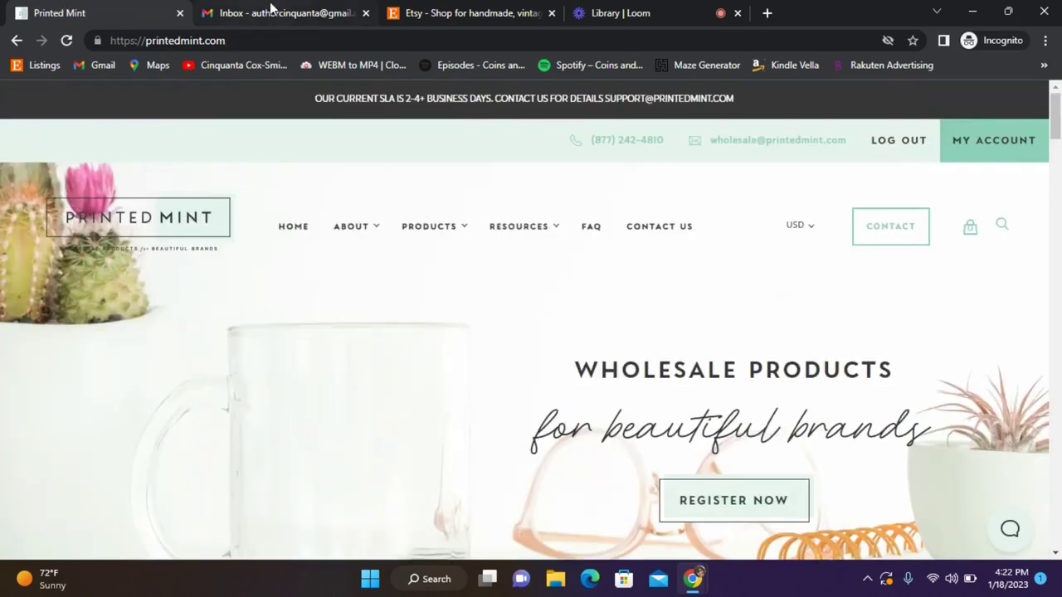
{"action": "left_click", "coordinate": [249, 13]}
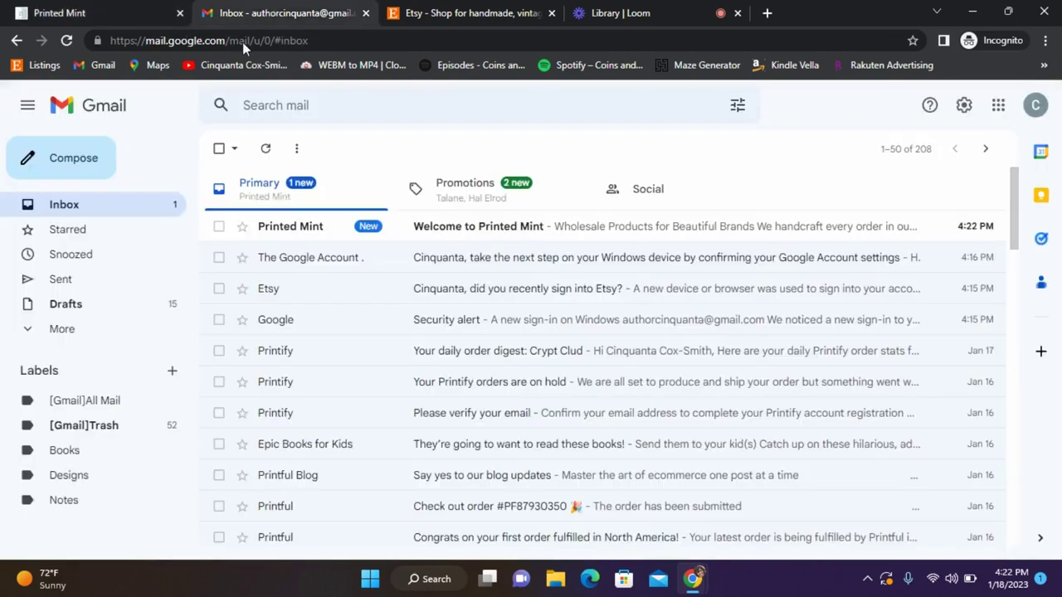
Read the 'Welcome to Printed Mint' email in Gmail, then return to the Printed Mint tab.
{"action": "left_click", "coordinate": [415, 231]}
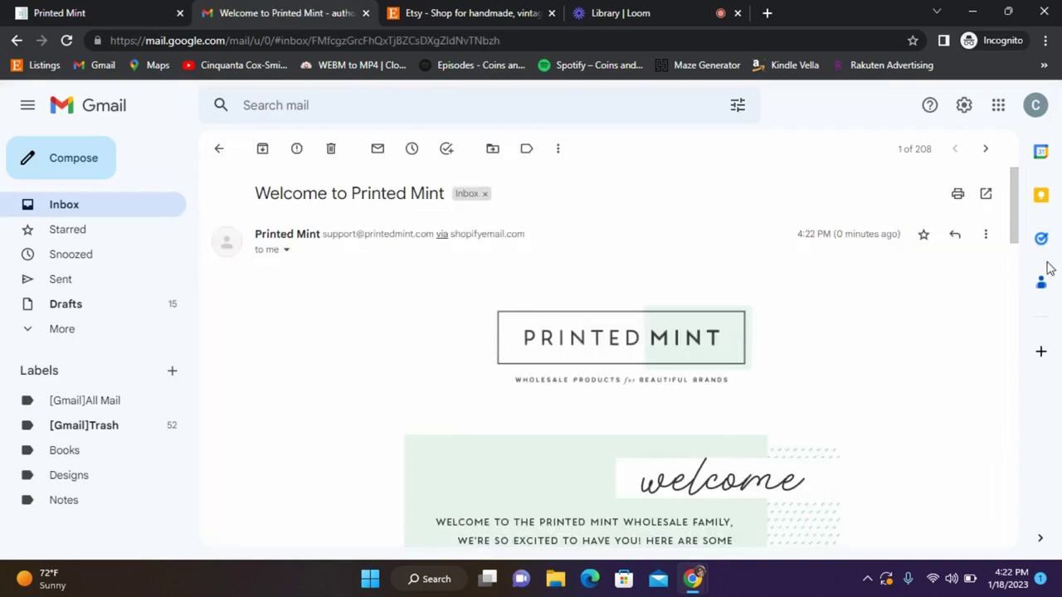
{"action": "scroll", "coordinate": [1004, 265], "scroll_direction": "down", "scroll_amount": 3}
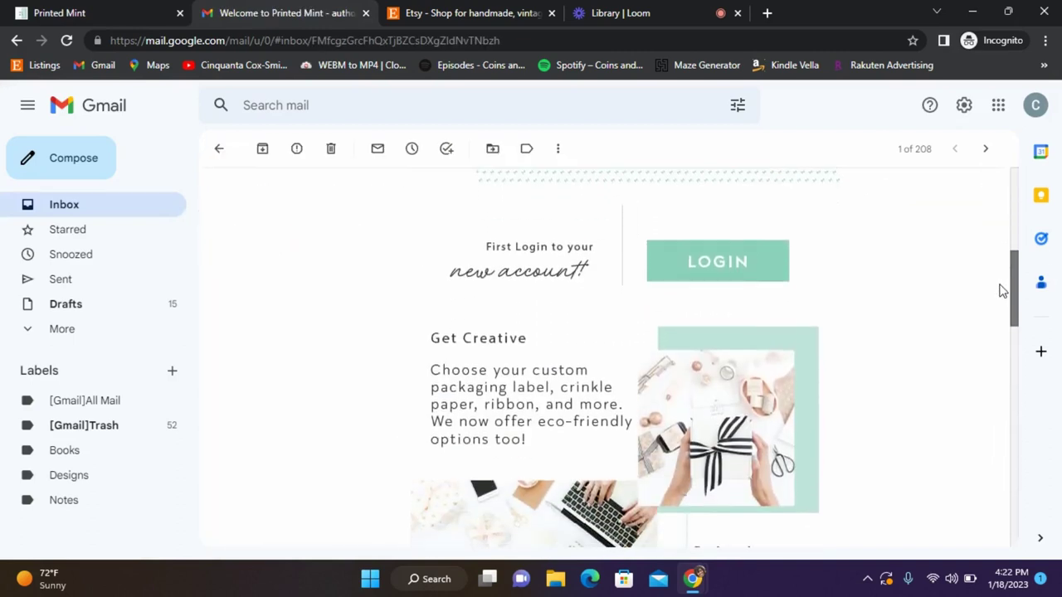
{"action": "scroll", "coordinate": [1001, 294], "scroll_direction": "down", "scroll_amount": 10}
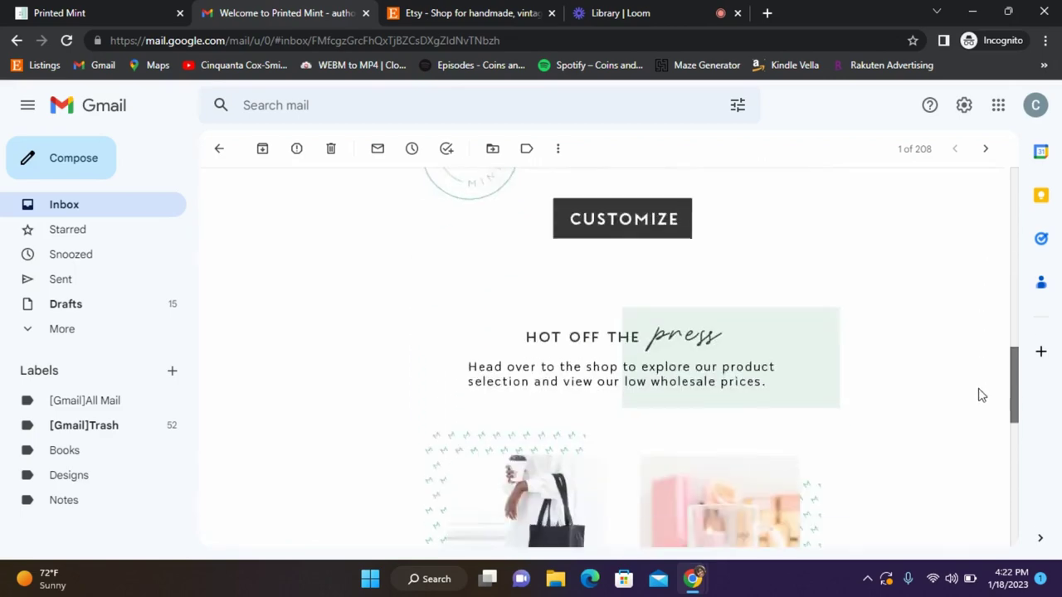
{"action": "scroll", "coordinate": [975, 464], "scroll_direction": "down", "scroll_amount": 3}
{"action": "left_click_drag", "start_coordinate": [1009, 486], "coordinate": [1006, 161]}
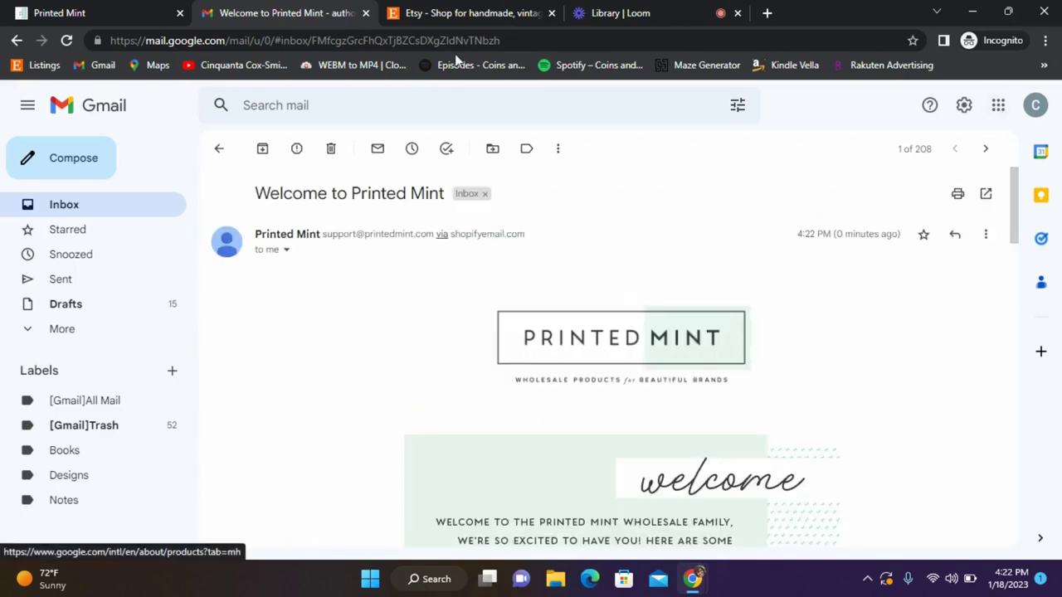
{"action": "left_click", "coordinate": [421, 10]}
{"action": "key", "text": "ctrl+1"}
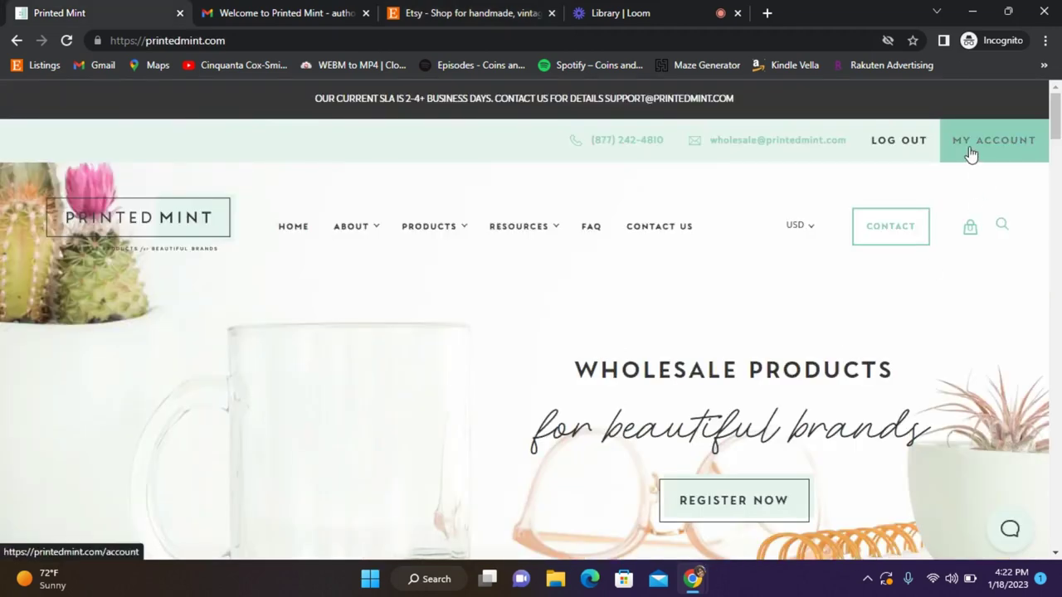
Go to My Account > Integrations and select the support e-mail link for Etsy connections.
{"action": "left_click", "coordinate": [970, 152]}
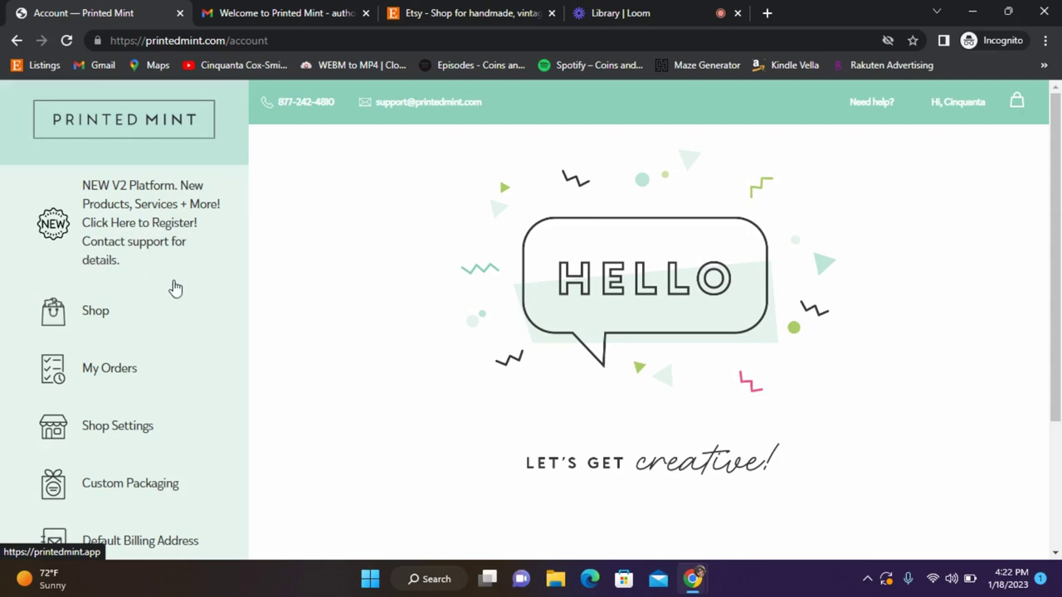
{"action": "left_click_drag", "start_coordinate": [1059, 261], "coordinate": [1059, 263]}
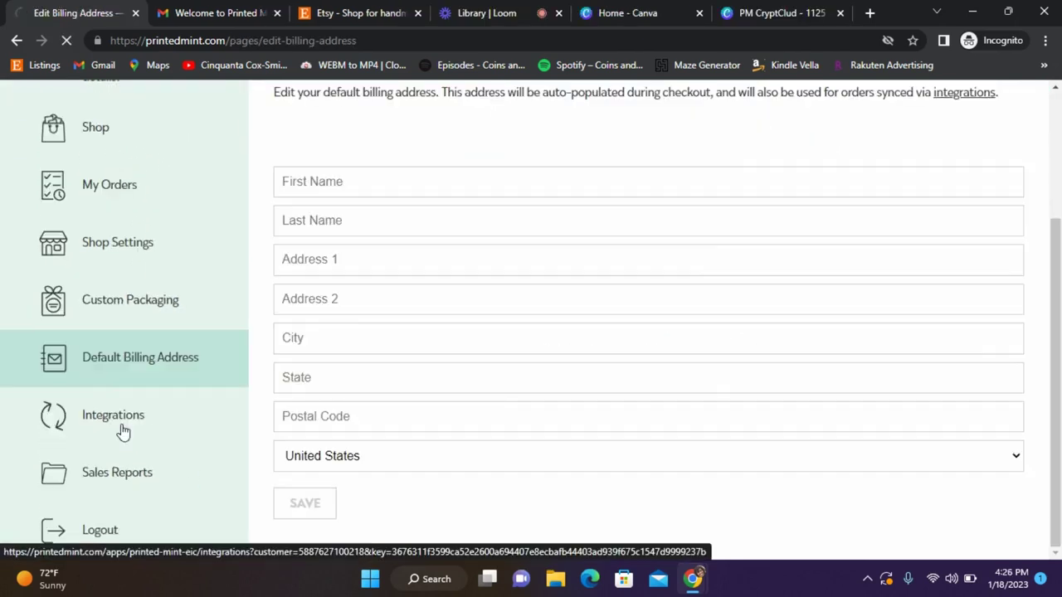
{"action": "left_click", "coordinate": [124, 431]}
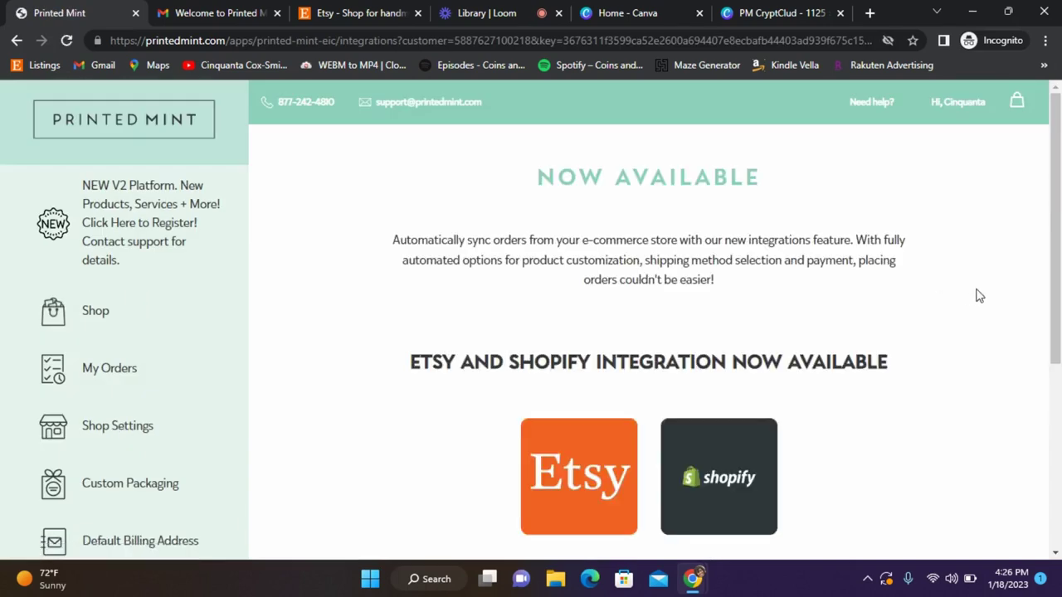
{"action": "left_click_drag", "start_coordinate": [1059, 265], "coordinate": [1059, 363]}
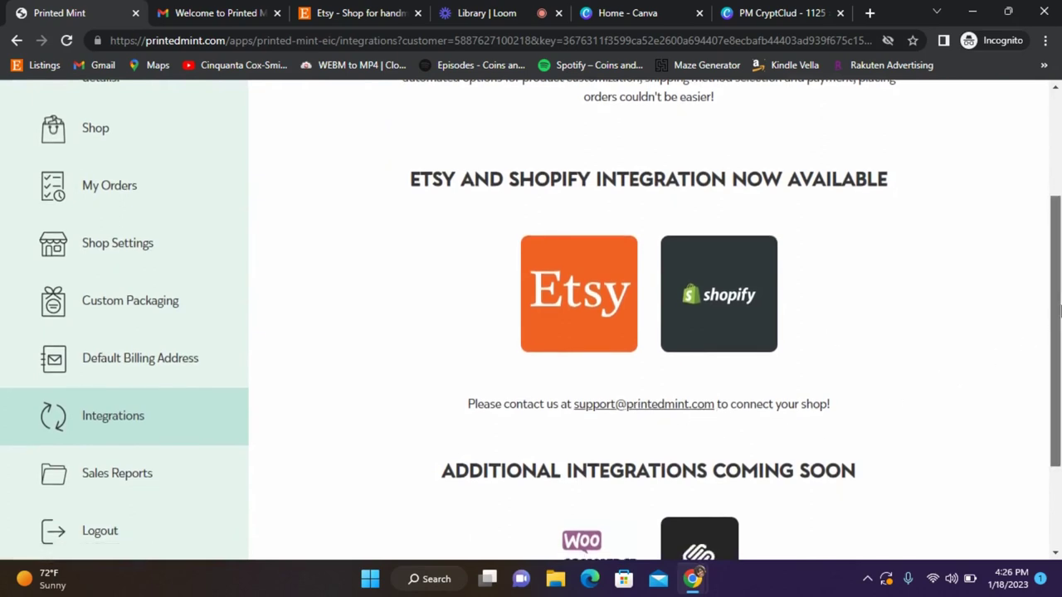
{"action": "scroll", "coordinate": [1060, 309], "scroll_direction": "down", "scroll_amount": 1}
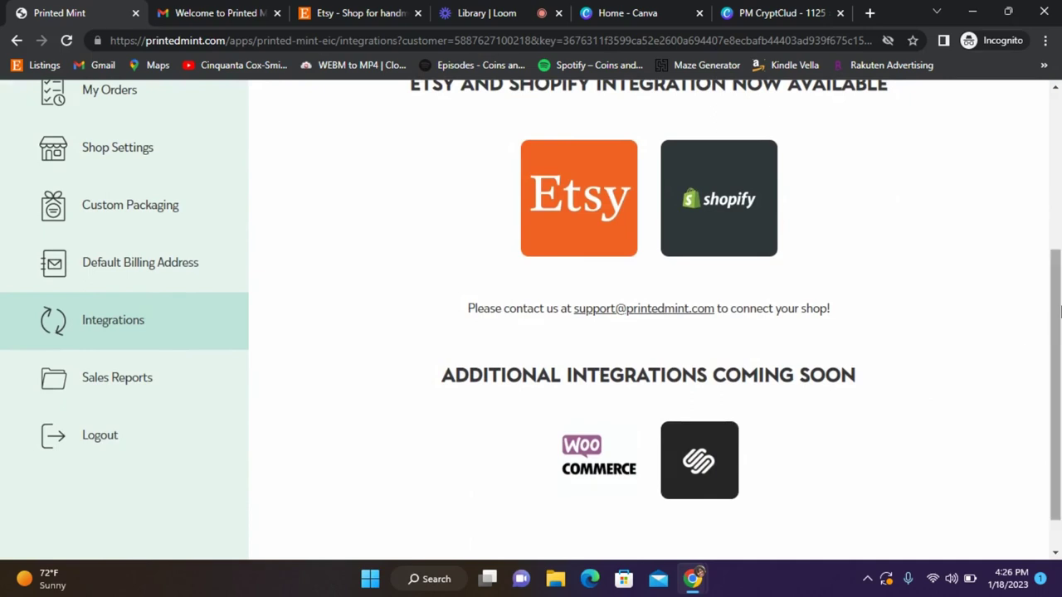
{"action": "left_click_drag", "start_coordinate": [1059, 309], "coordinate": [1059, 390]}
{"action": "left_click_drag", "start_coordinate": [1058, 334], "coordinate": [1047, 300]}
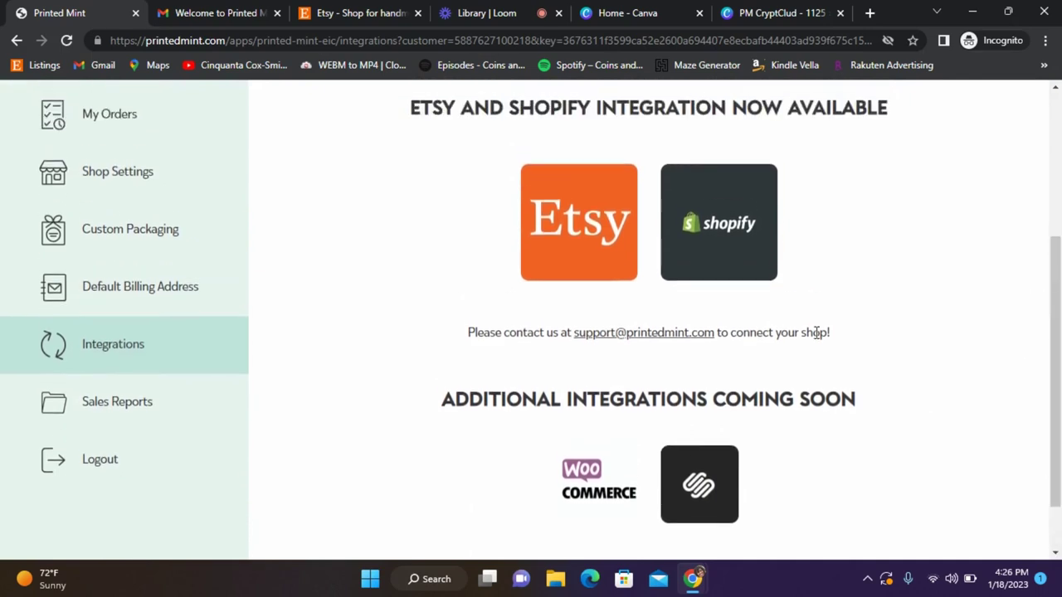
{"action": "left_click_drag", "start_coordinate": [713, 342], "coordinate": [573, 336]}
{"action": "right_click", "coordinate": [581, 338]}
Email Printed Mint support the CryptClud Etsy shop URL, requesting the shop integration.
{"action": "left_click", "coordinate": [214, 13]}
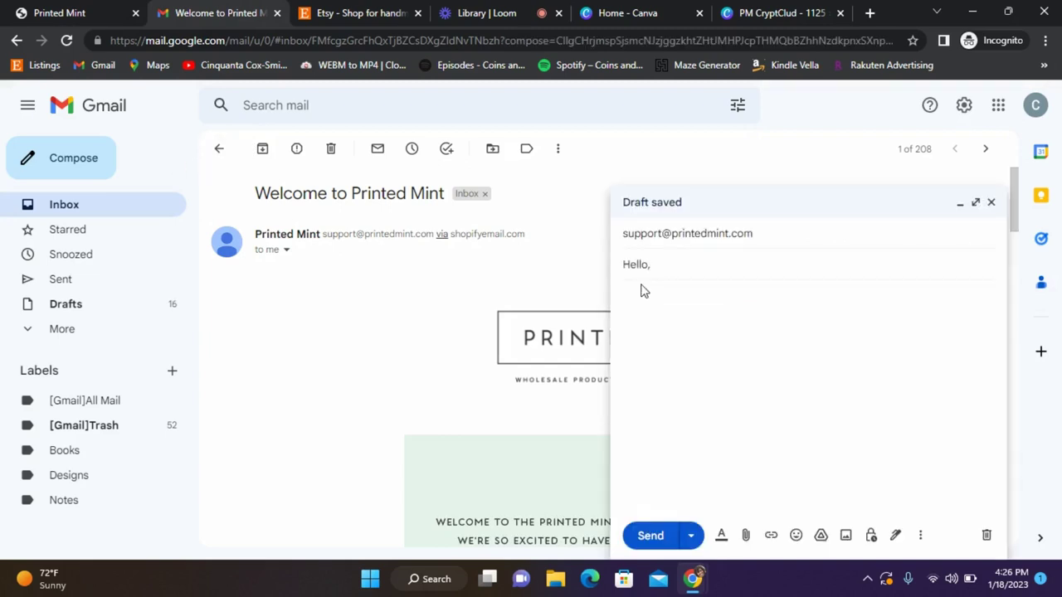
{"action": "left_click", "coordinate": [353, 8]}
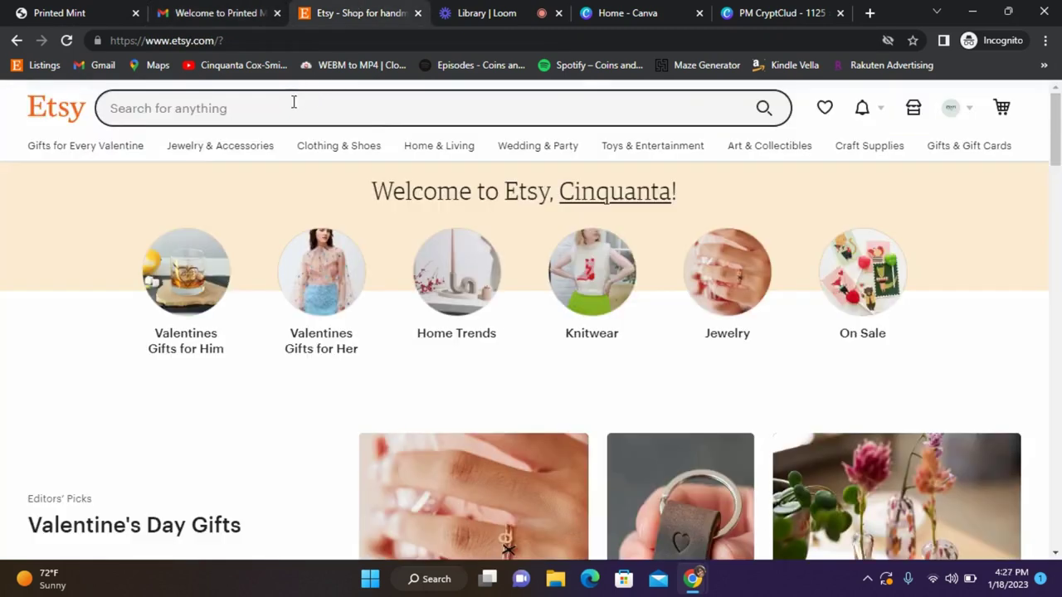
{"action": "left_click", "coordinate": [950, 112]}
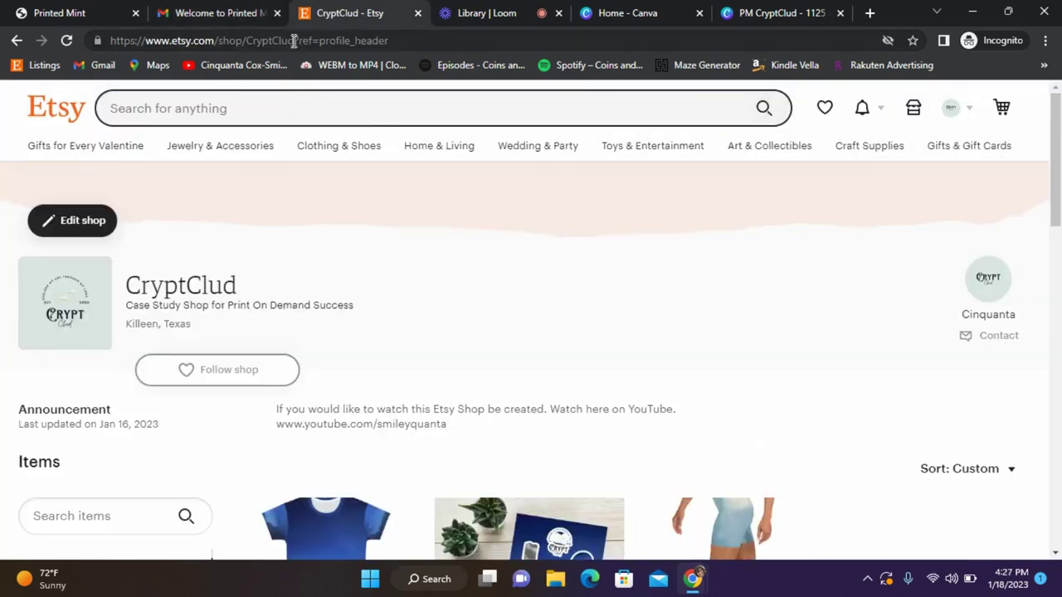
{"action": "left_click", "coordinate": [294, 41]}
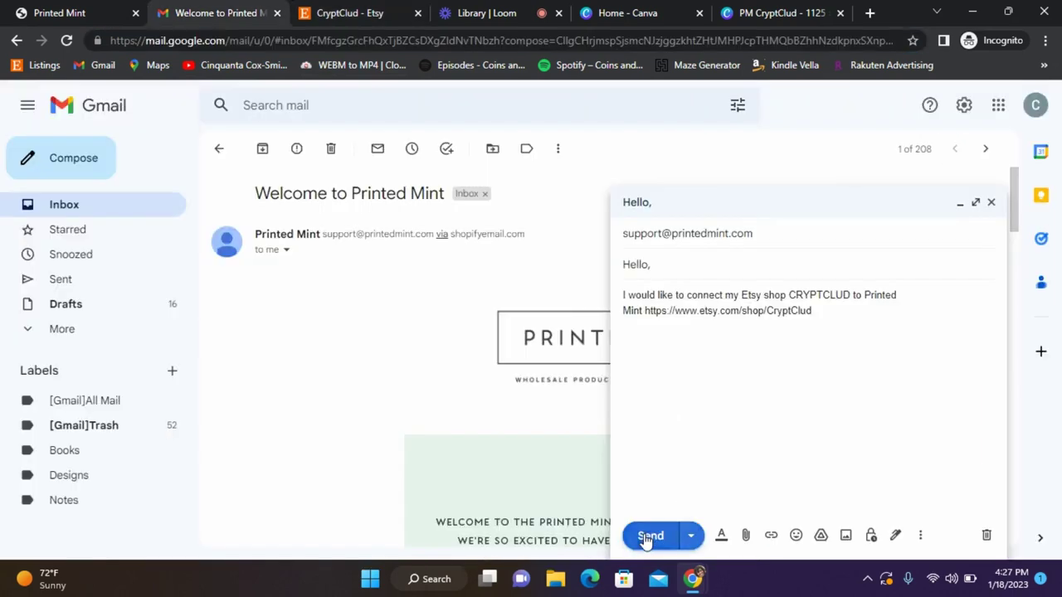
{"action": "left_click", "coordinate": [648, 536]}
{"action": "left_click", "coordinate": [72, 10]}
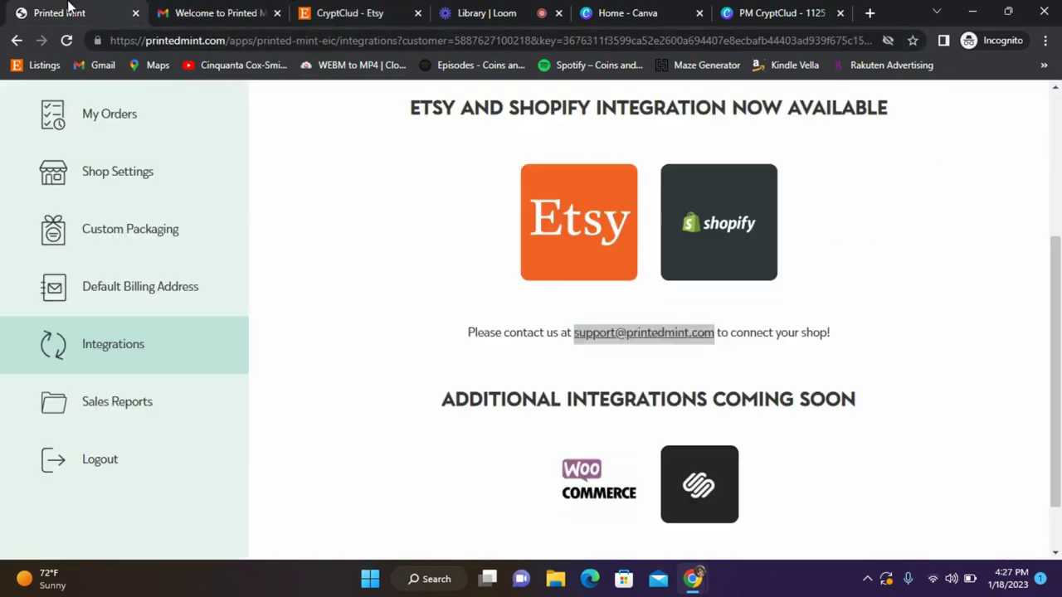
{"action": "scroll", "coordinate": [849, 406], "scroll_direction": "up", "scroll_amount": 3}
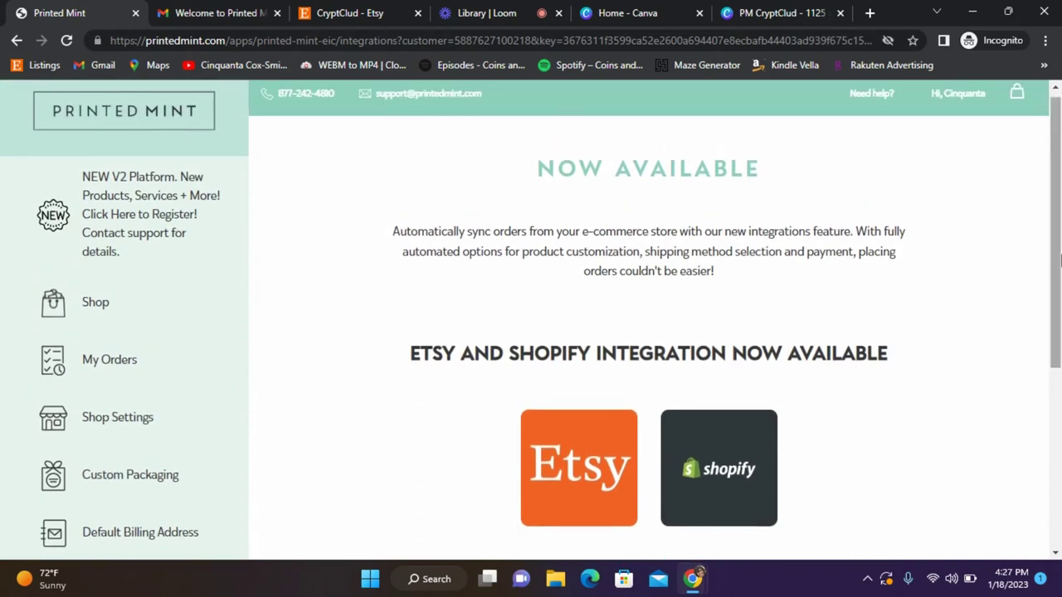
{"action": "left_click_drag", "start_coordinate": [1059, 265], "coordinate": [1059, 420]}
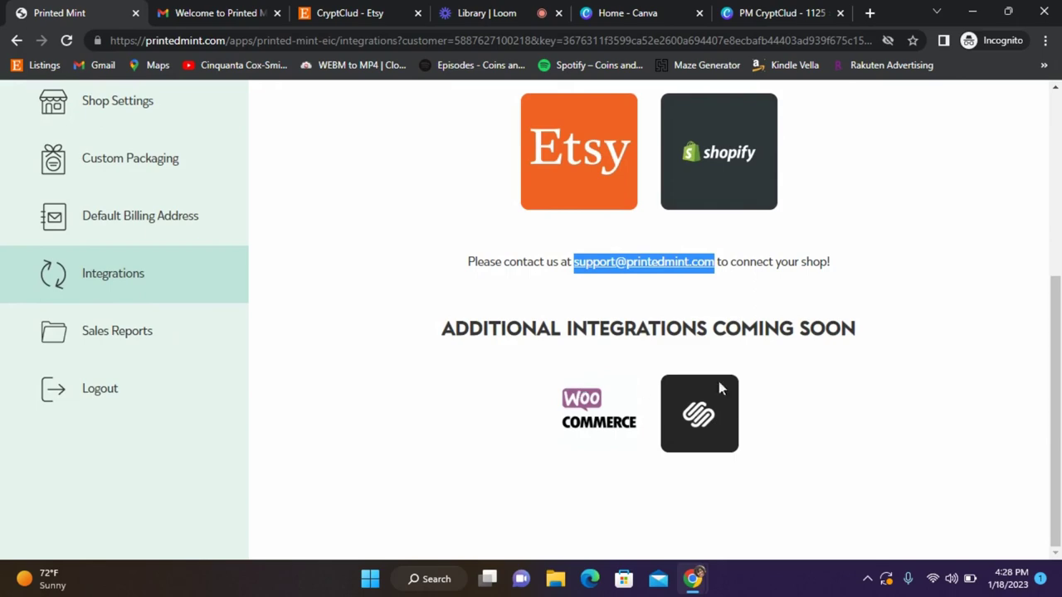
{"action": "left_click_drag", "start_coordinate": [1055, 381], "coordinate": [1056, 199]}
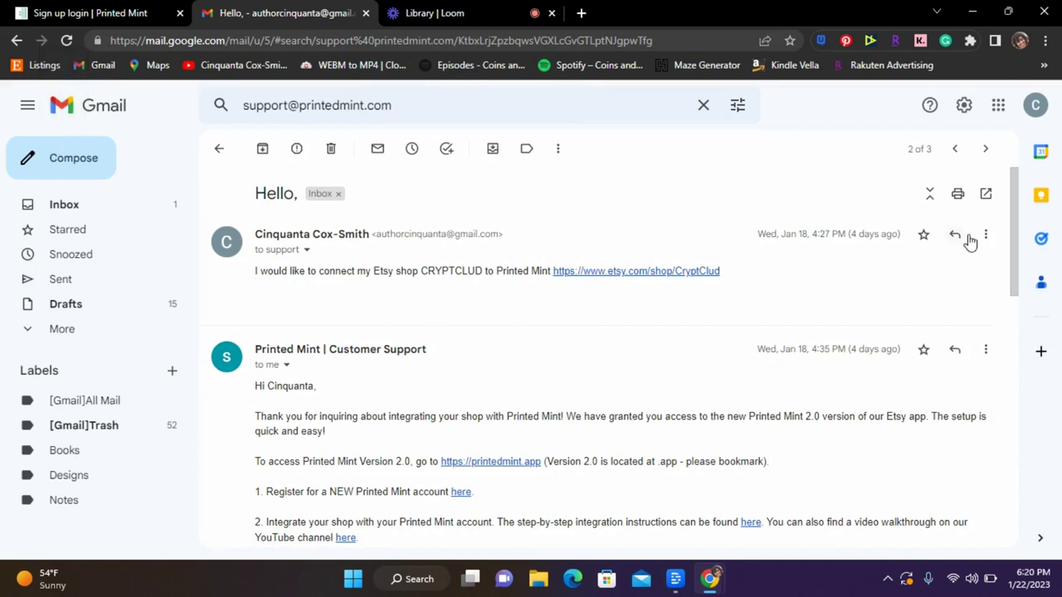
Review support's Printed Mint 2.0 access reply, then return to the Printed Mint signup tab.
{"action": "mouse_move", "coordinate": [1014, 230]}
{"action": "left_mouse_down"}
{"action": "mouse_move", "coordinate": [1016, 448]}
{"action": "mouse_move", "coordinate": [1003, 214]}
{"action": "left_mouse_up"}
{"action": "left_click", "coordinate": [155, 6]}
Open the Printed Mint 2.0 Account Home via My Account, then return to the Gmail thread.
{"action": "scroll", "coordinate": [1058, 196], "scroll_direction": "down", "scroll_amount": 2}
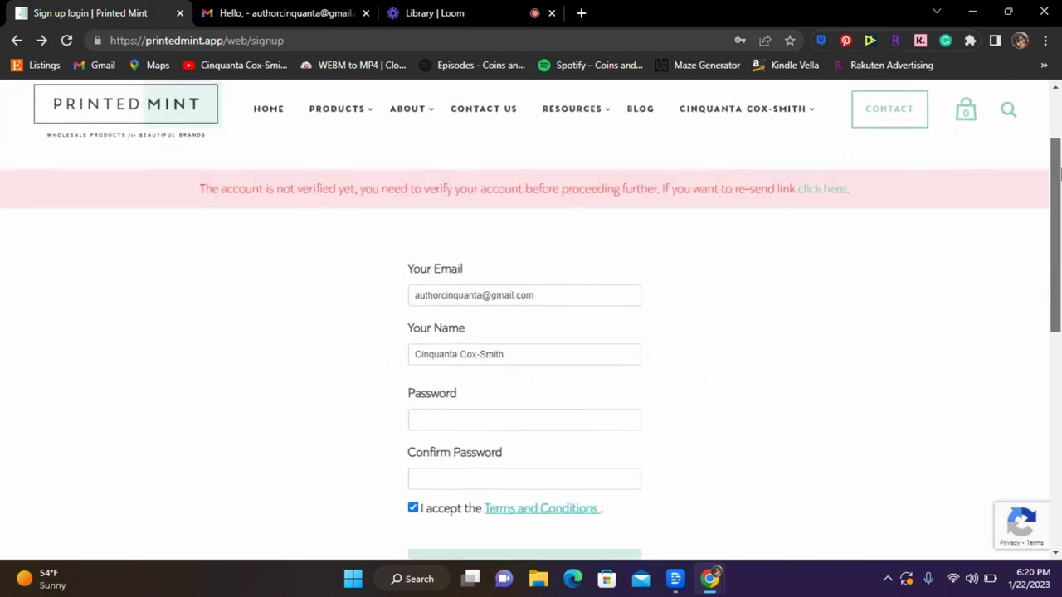
{"action": "scroll", "coordinate": [1059, 196], "scroll_direction": "down", "scroll_amount": 1}
{"action": "scroll", "coordinate": [1059, 194], "scroll_direction": "up", "scroll_amount": 1}
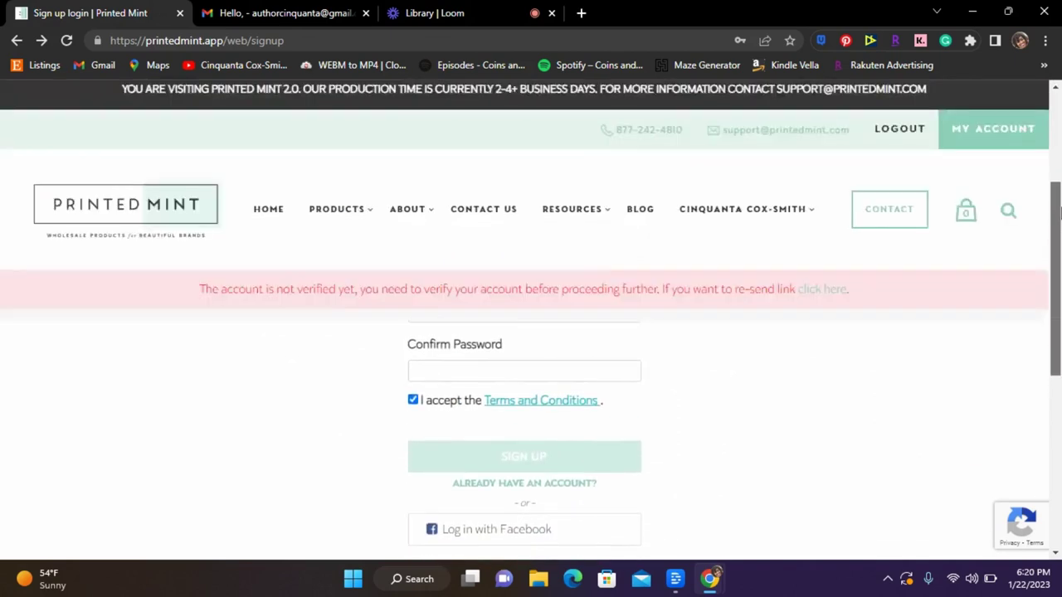
{"action": "scroll", "coordinate": [1059, 191], "scroll_direction": "up", "scroll_amount": 2}
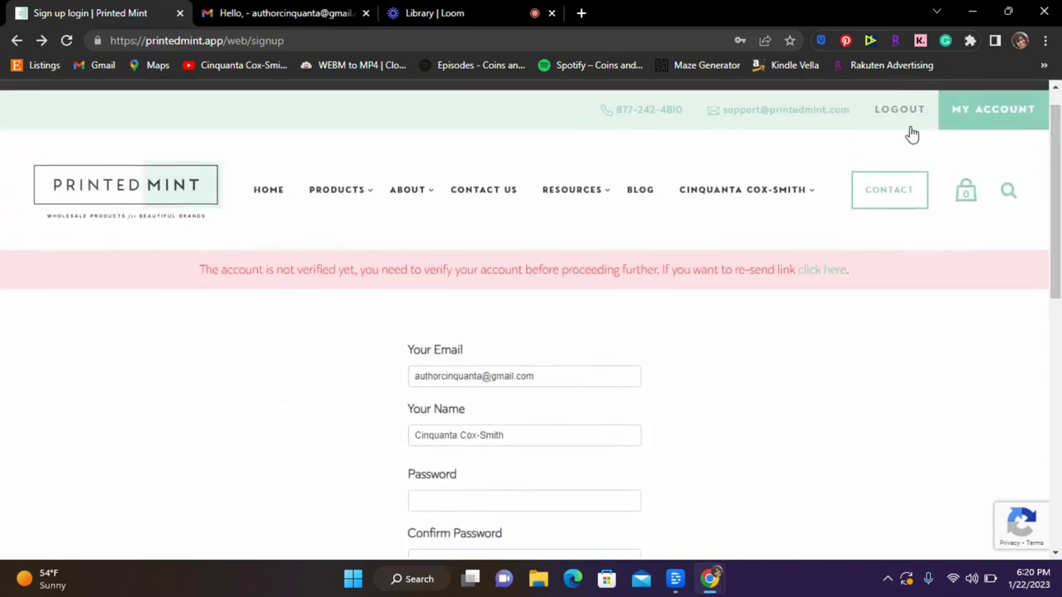
{"action": "left_click", "coordinate": [966, 119]}
{"action": "left_click", "coordinate": [281, 8]}
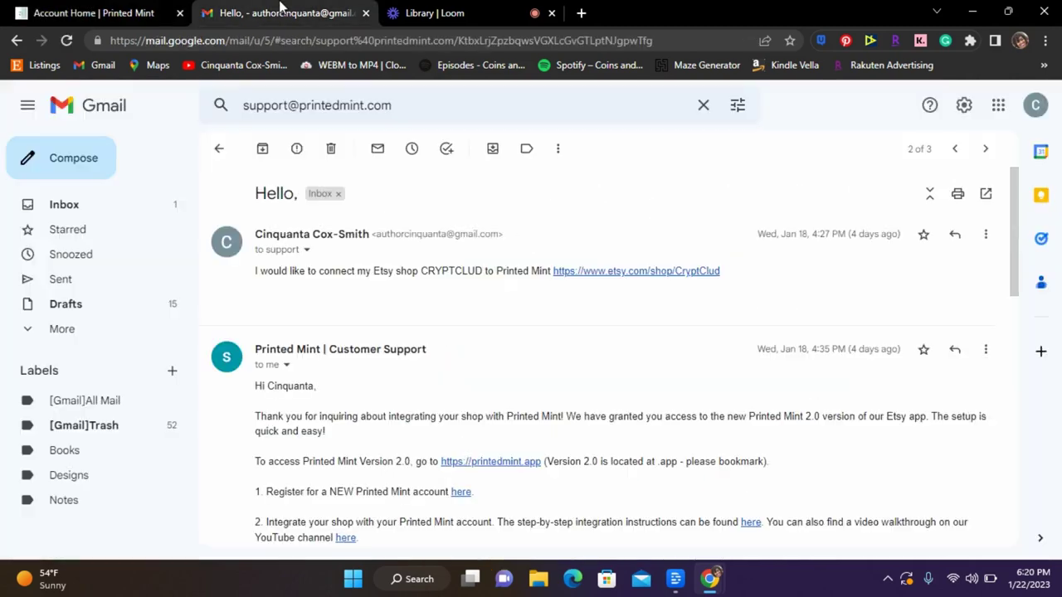
Open 'Printed Mint - Verify Your Email' from the inbox and click Confirm Email.
{"action": "left_click", "coordinate": [63, 204]}
{"action": "left_click", "coordinate": [500, 237]}
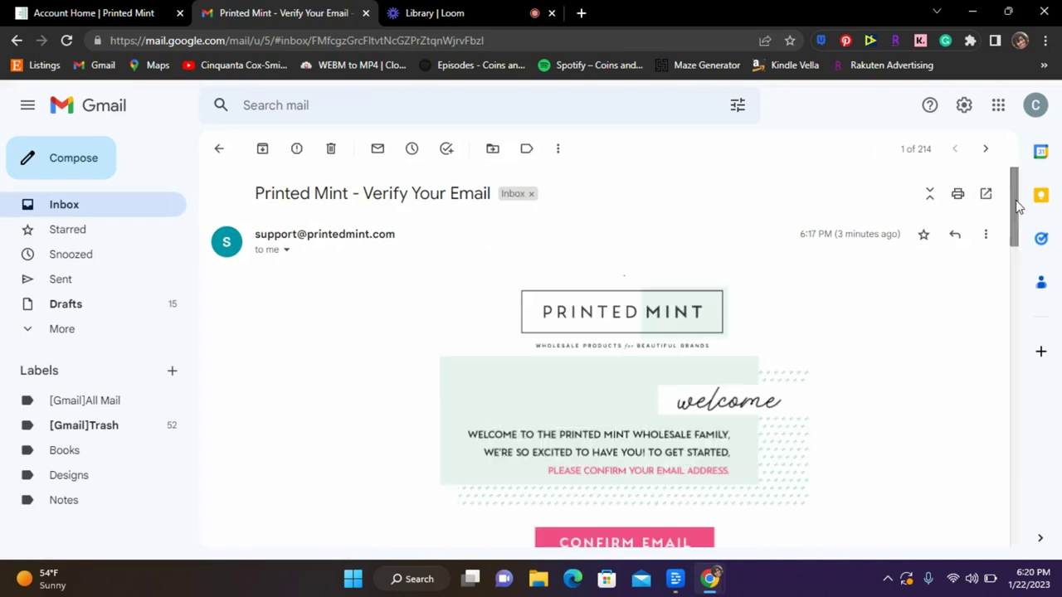
{"action": "scroll", "coordinate": [1020, 219], "scroll_direction": "down", "scroll_amount": 3}
{"action": "left_click", "coordinate": [608, 352]}
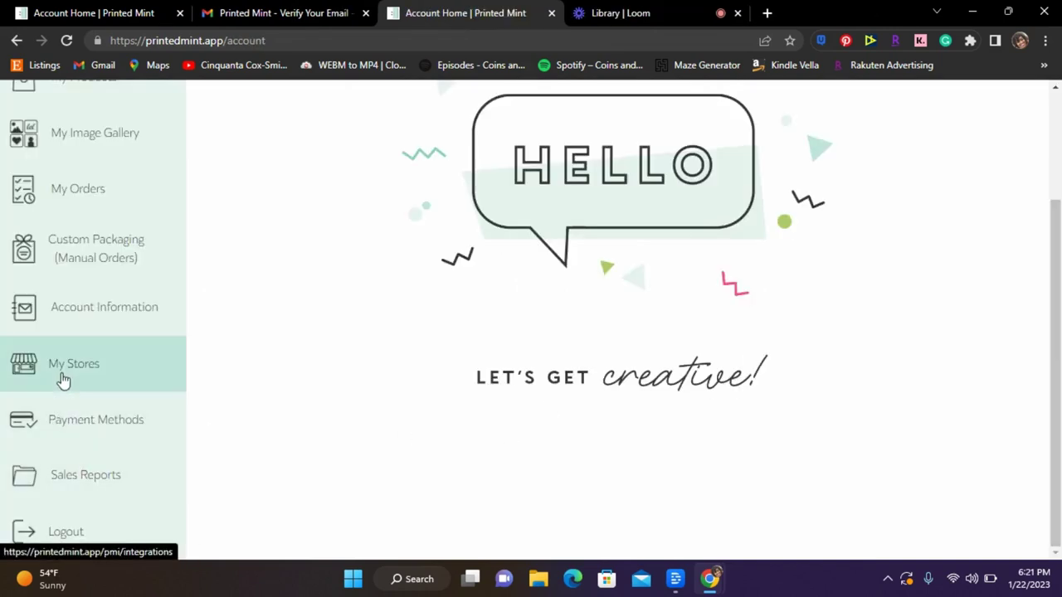
Open My Stores to view the Integrations page and its incomplete Account Information and Payment Method steps.
{"action": "left_click", "coordinate": [60, 373]}
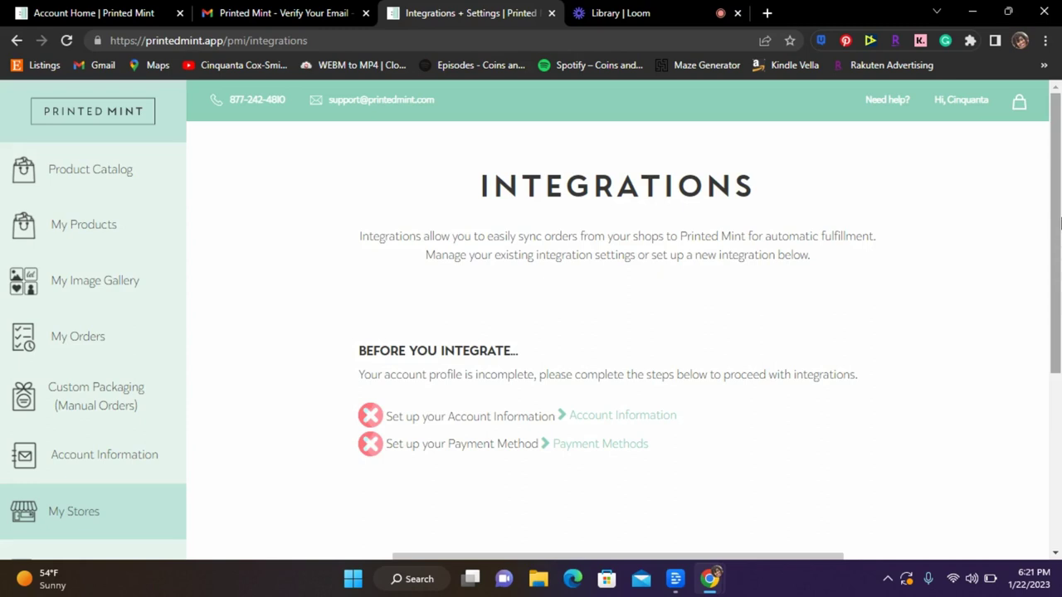
{"action": "scroll", "coordinate": [1001, 397], "scroll_direction": "down", "scroll_amount": 3}
{"action": "scroll", "coordinate": [1044, 167], "scroll_direction": "up", "scroll_amount": 3}
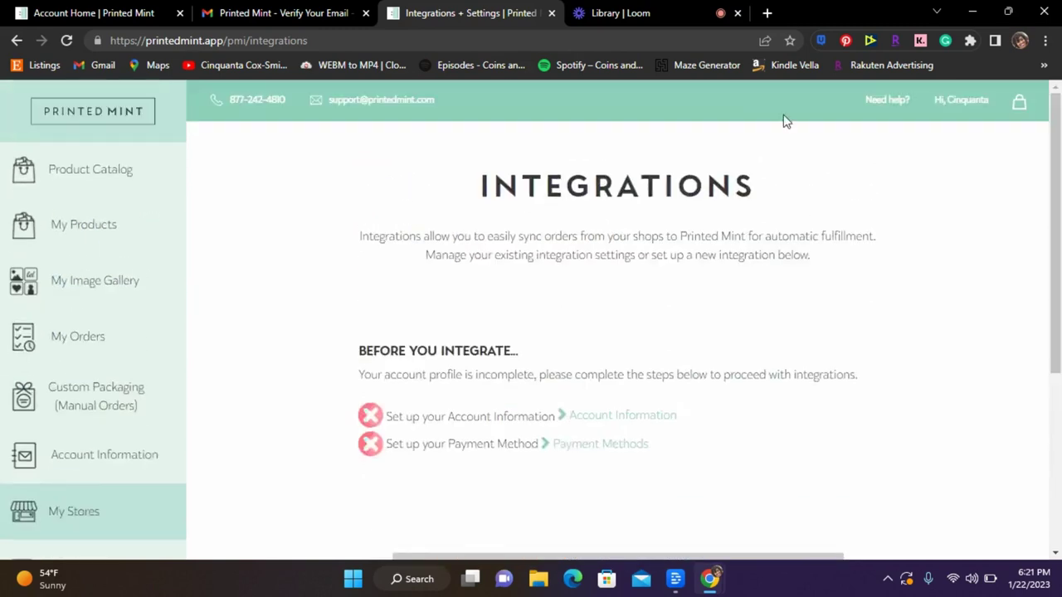